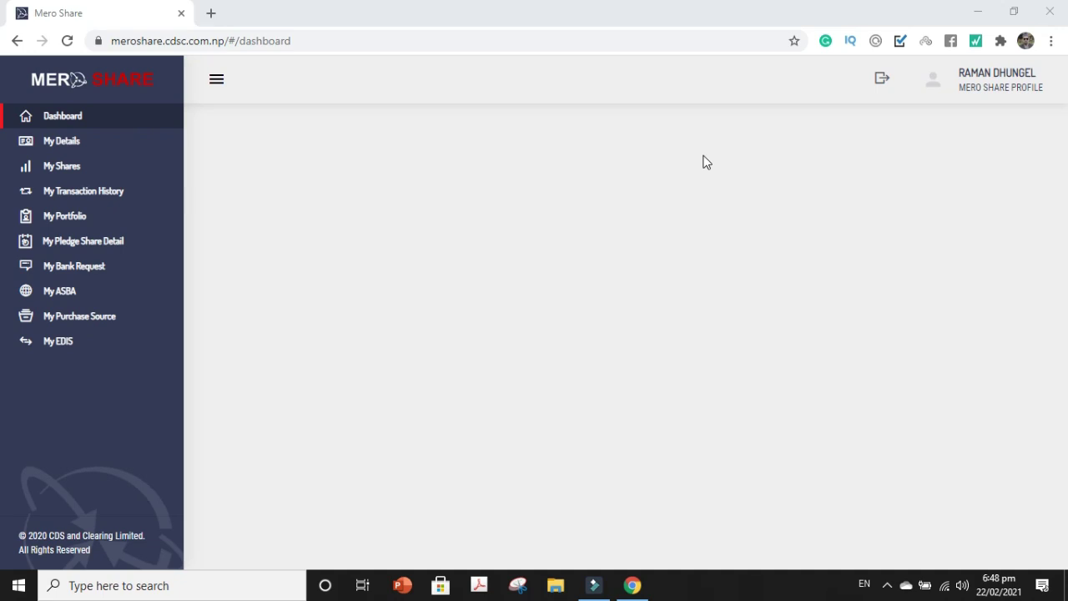
- Open the portfolio and review the scrips held and their current balances
click(94, 227)
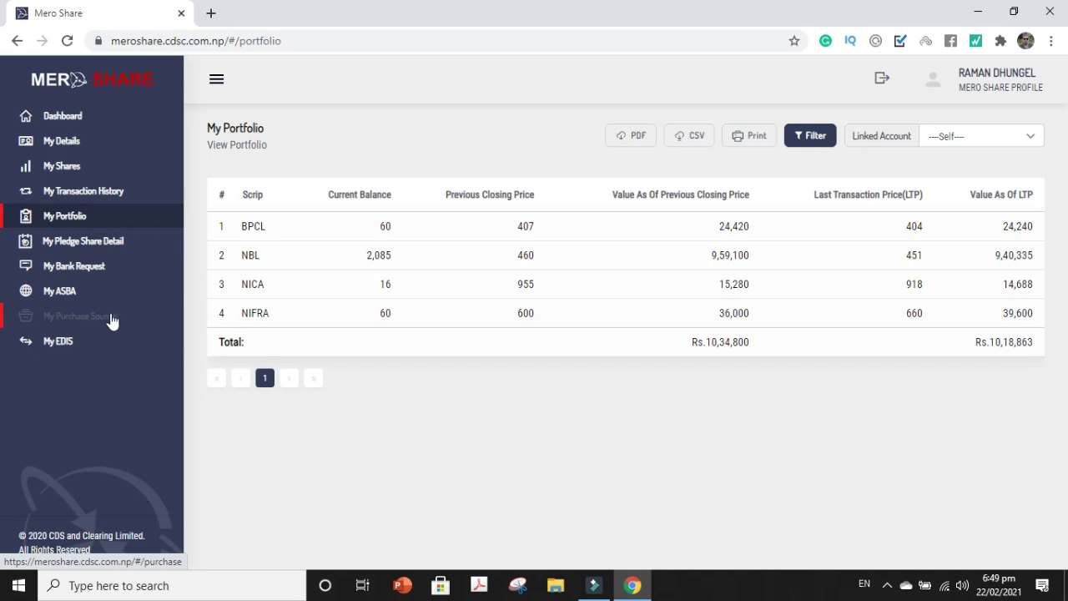
mouse_move(262, 319)
mouse_move(269, 230)
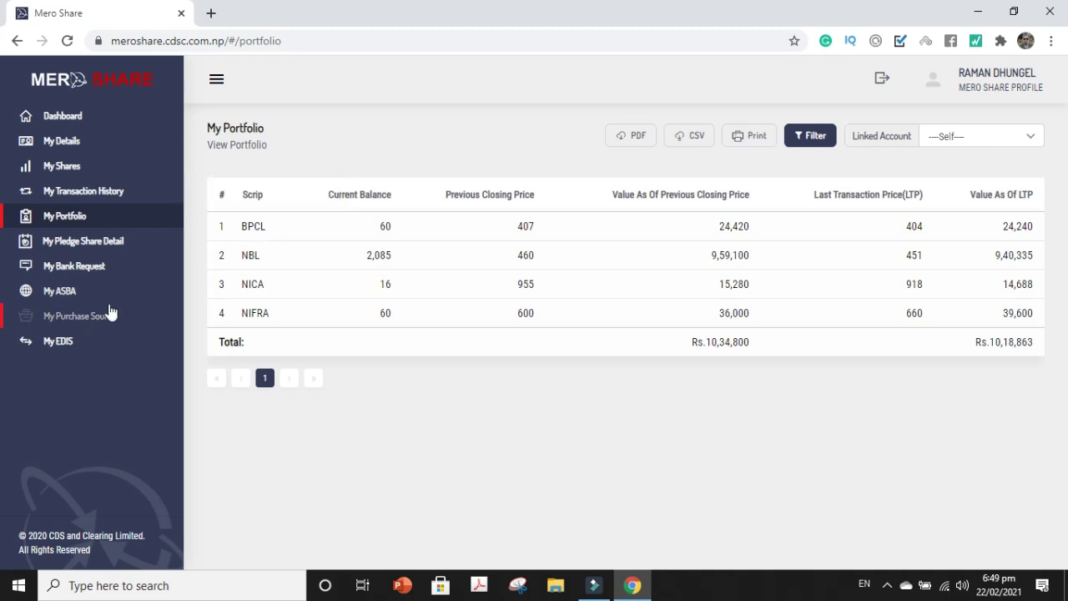
- Look up the WACC details of scrip BPCL in My Purchase Source
click(81, 317)
click(255, 221)
text(BPCL)
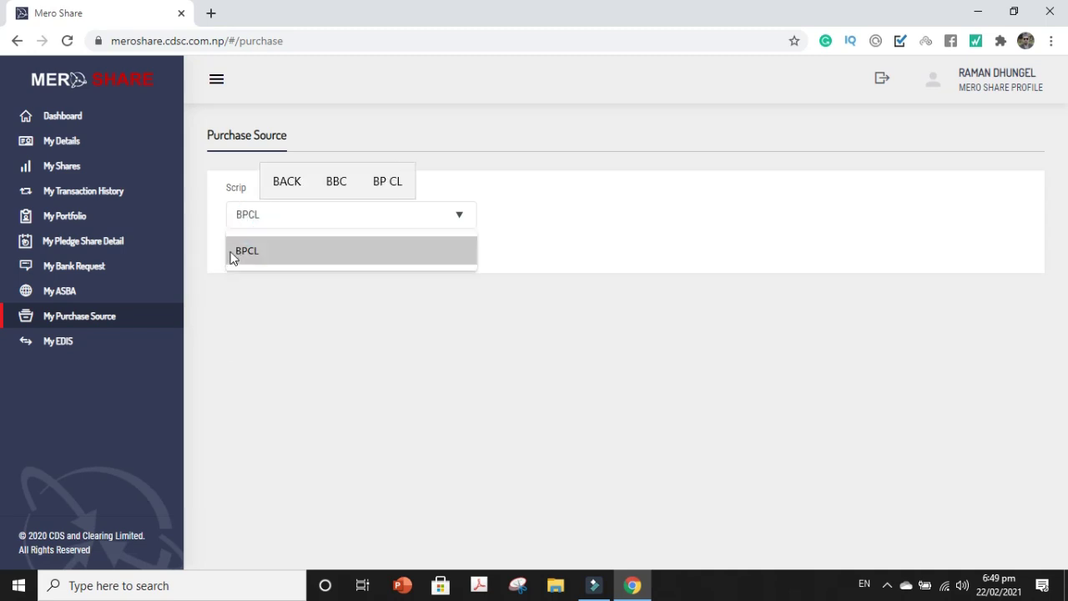
click(230, 255)
click(247, 255)
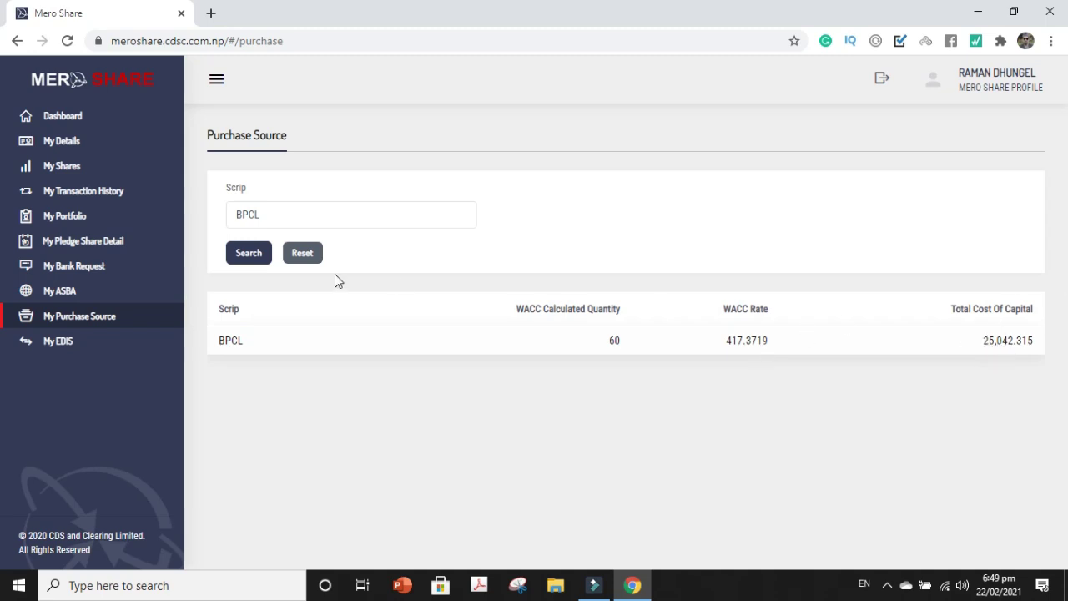
- Clear the BPCL scrip entry and return to the portfolio to check the other holdings
click(269, 220)
key(BackSpace)
key(BackSpace)
key(BackSpace)
key(BackSpace)
click(77, 220)
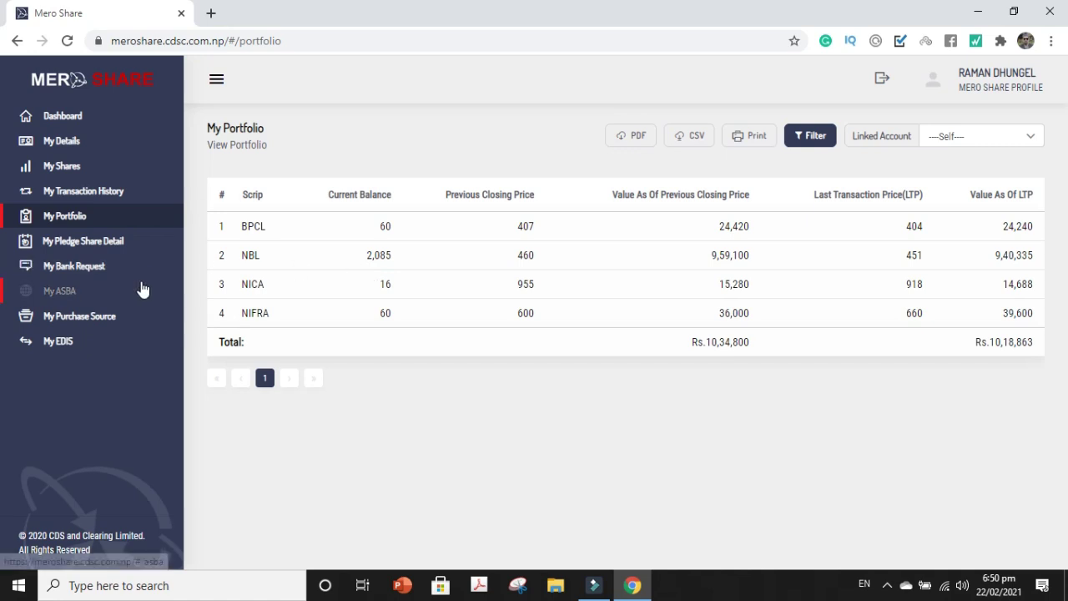
- Open My Purchase Source and search for scrip NBL
click(74, 323)
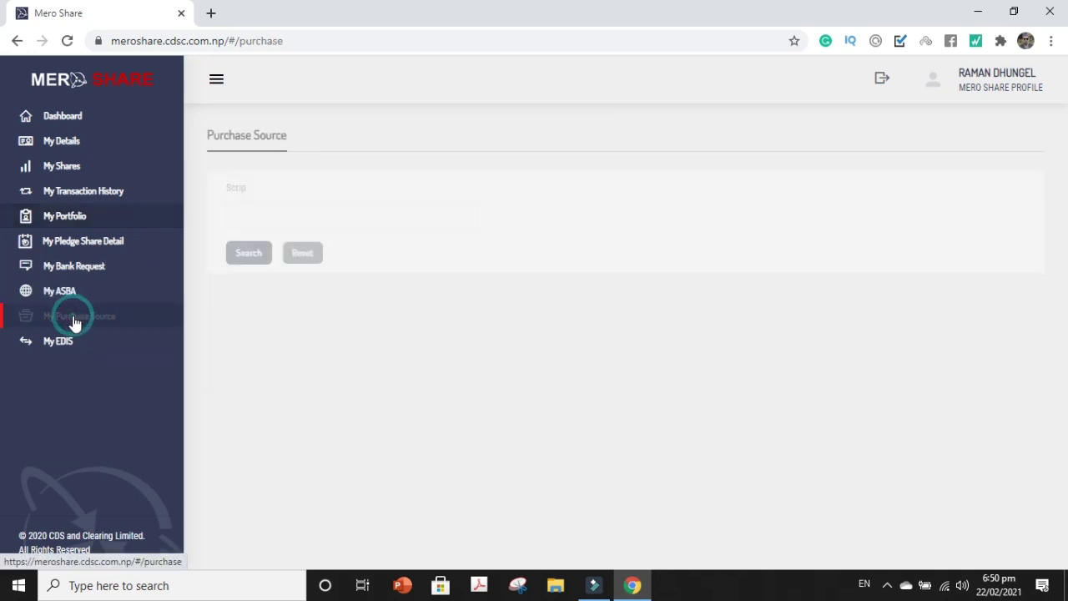
click(243, 218)
text(NBL)
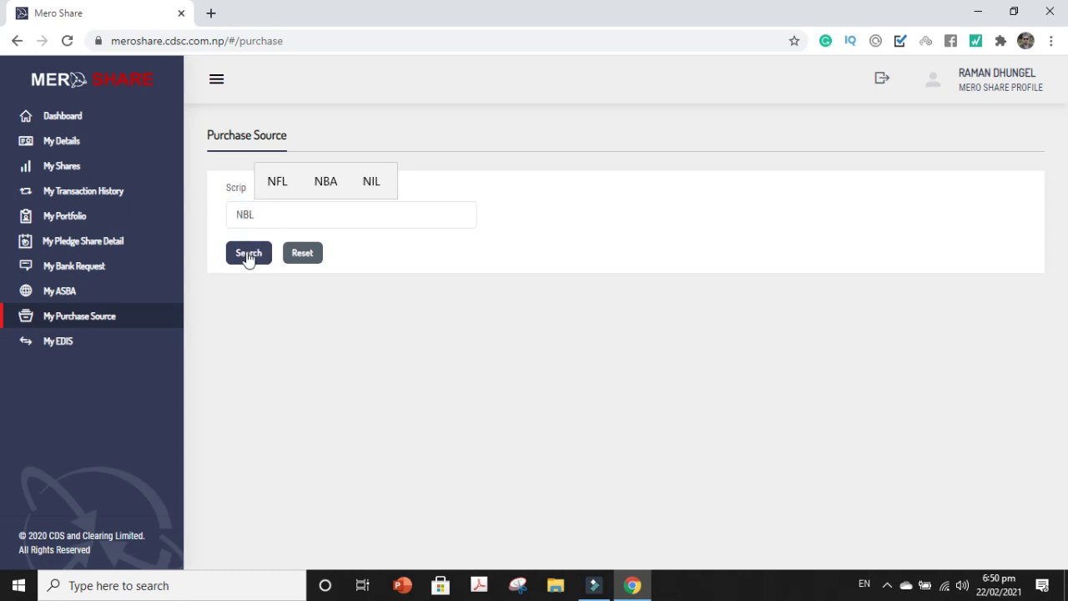
click(249, 255)
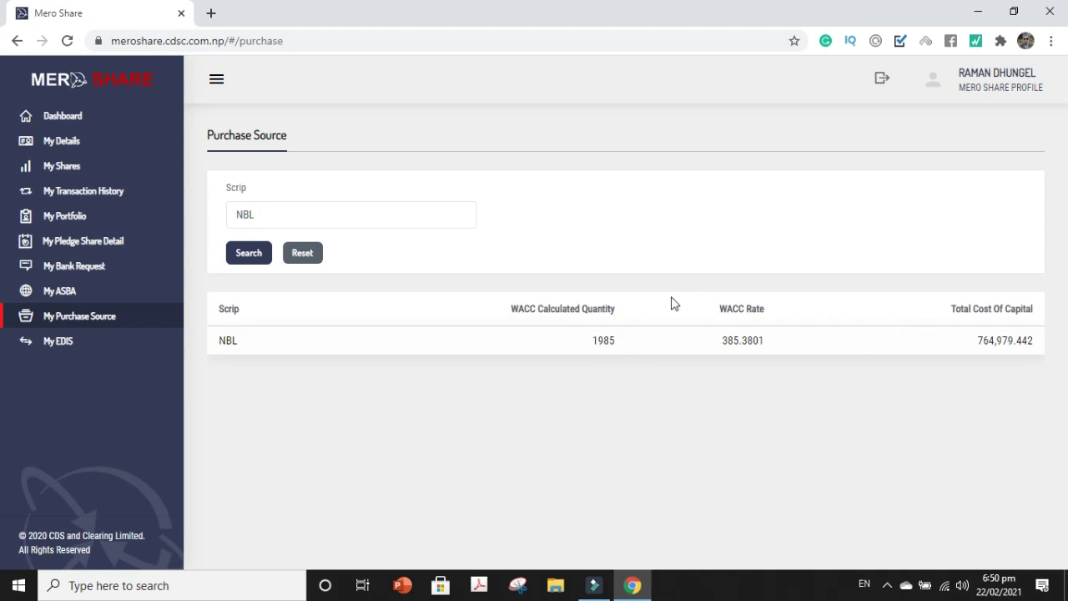
- Rerun the NBL search until its transaction table with the purchase price field is listed
click(389, 222)
click(253, 254)
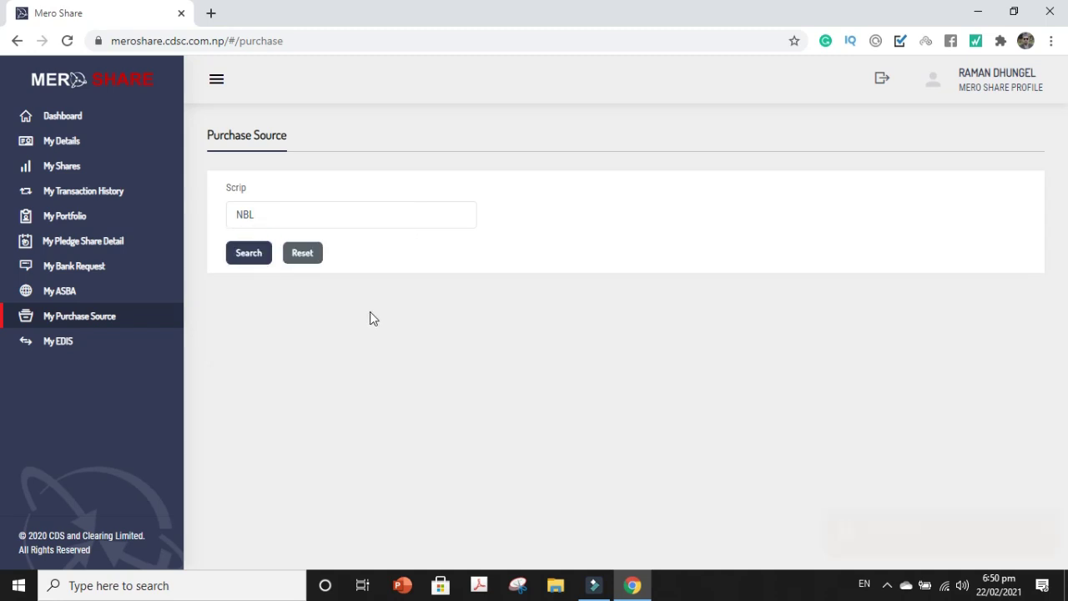
click(362, 214)
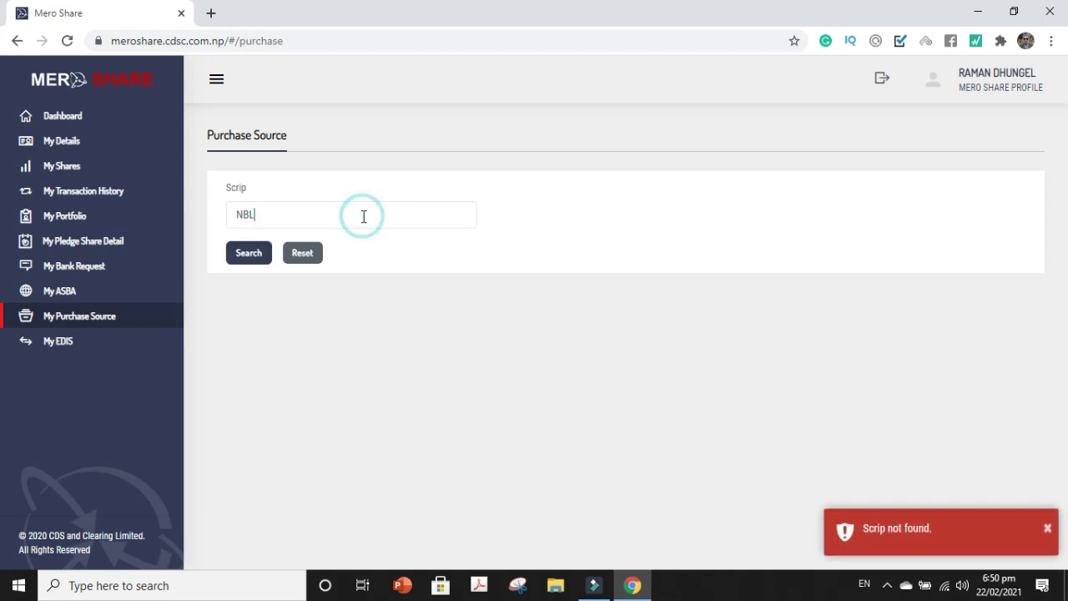
click(271, 260)
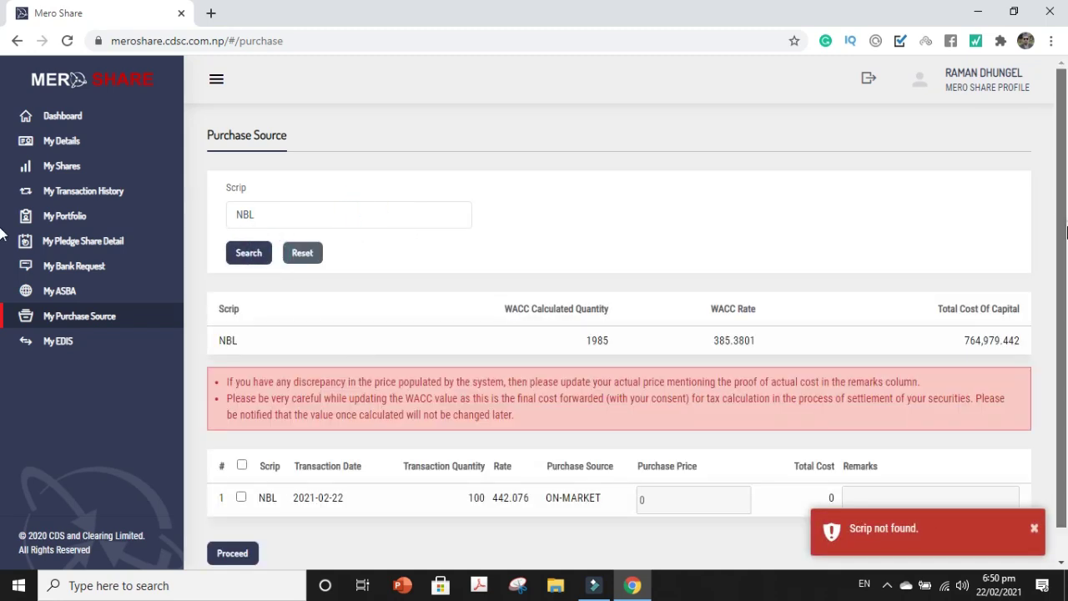
scroll(2, 232, down, 1)
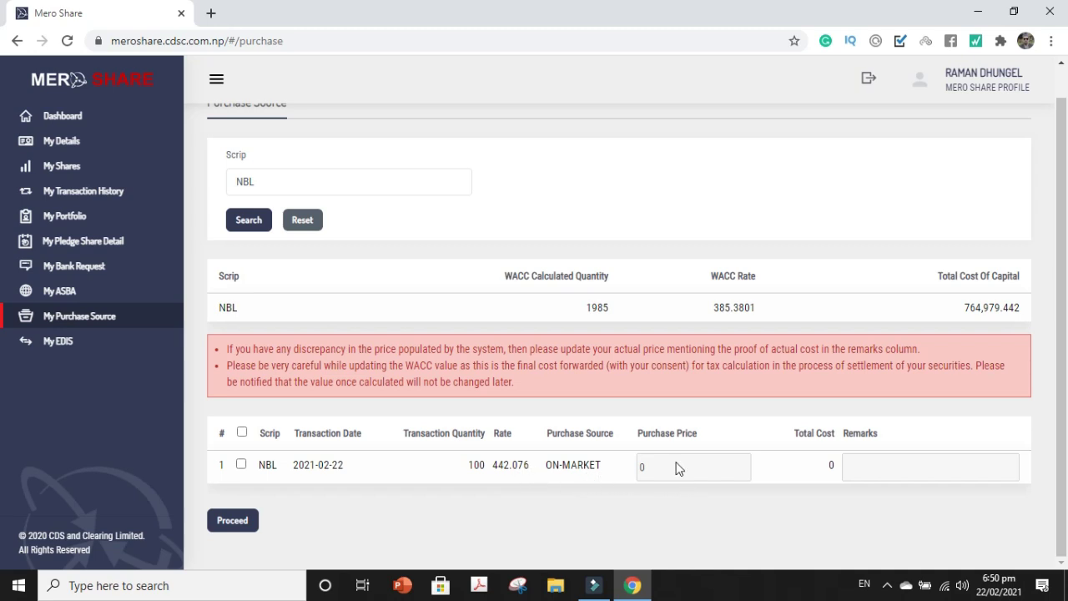
- Try selecting the NBL transaction and clearing its purchase price, and deselect the transaction again
click(241, 465)
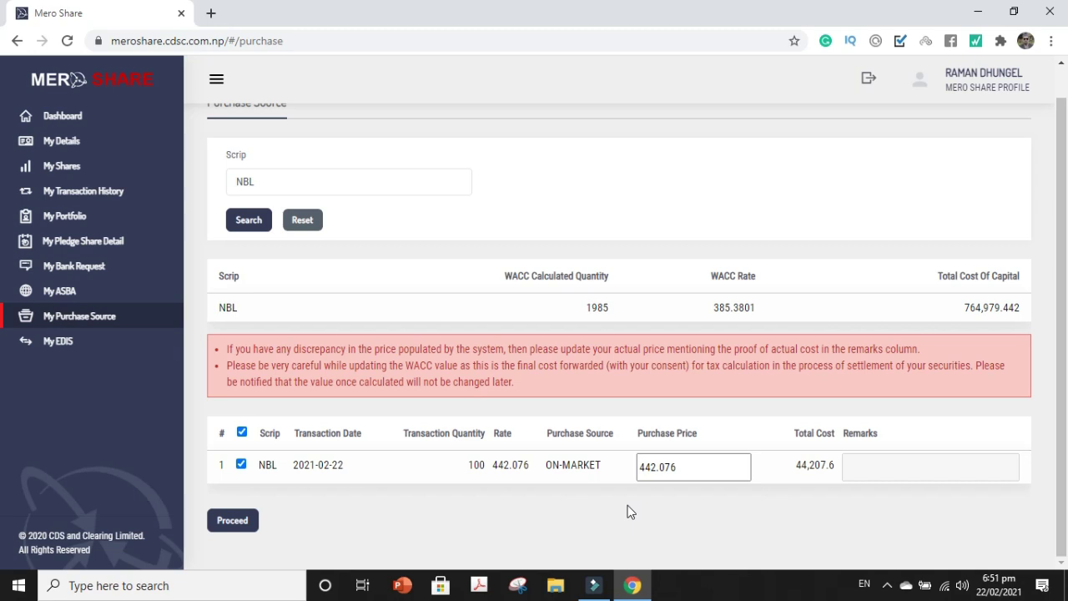
click(701, 467)
key(BackSpace)
key(BackSpace)
key(BackSpace)
key(BackSpace)
key(BackSpace)
key(BackSpace)
key(BackSpace)
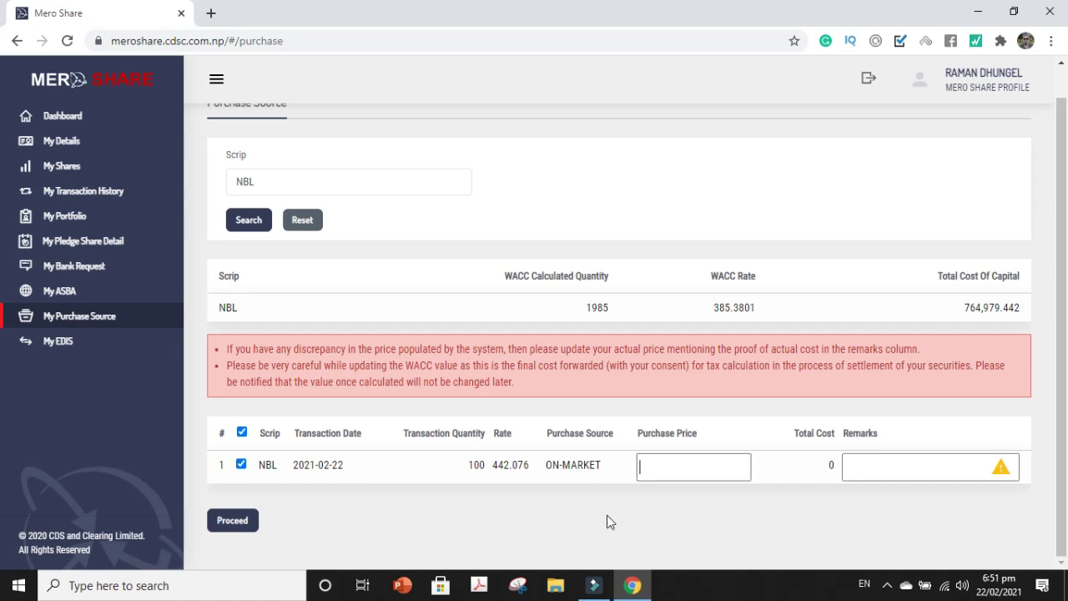
click(241, 464)
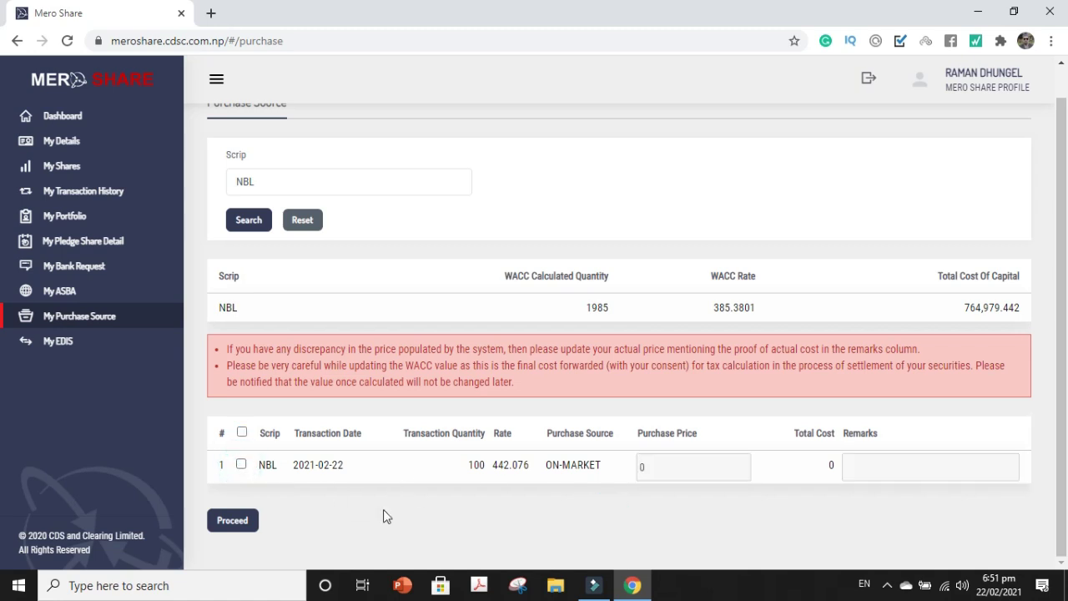
- Select the NBL transaction dated 2021-02-22, keep its prefilled purchase price, and proceed to the declaration
click(241, 463)
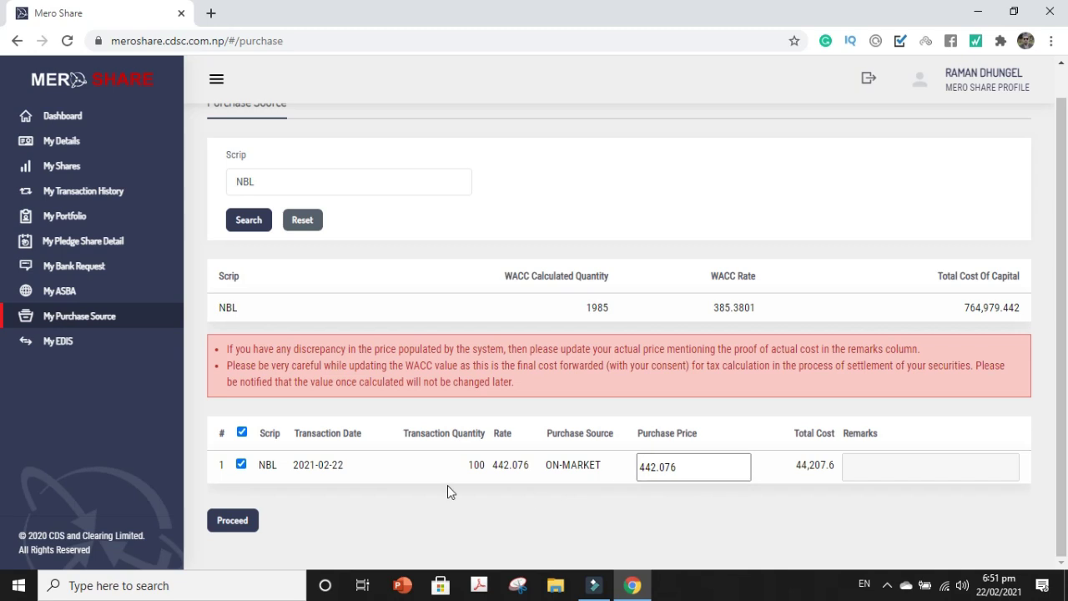
click(687, 469)
click(626, 488)
click(229, 519)
- Accept the WACC price declaration, submit the NBL purchase update, and dismiss the notification
click(212, 501)
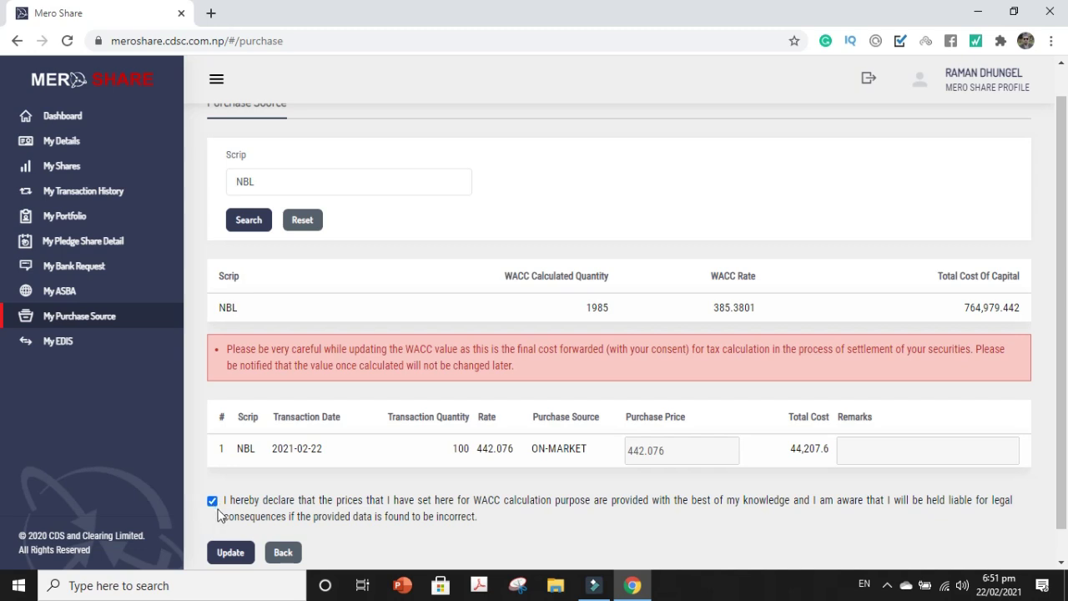
scroll(839, 367, down, 1)
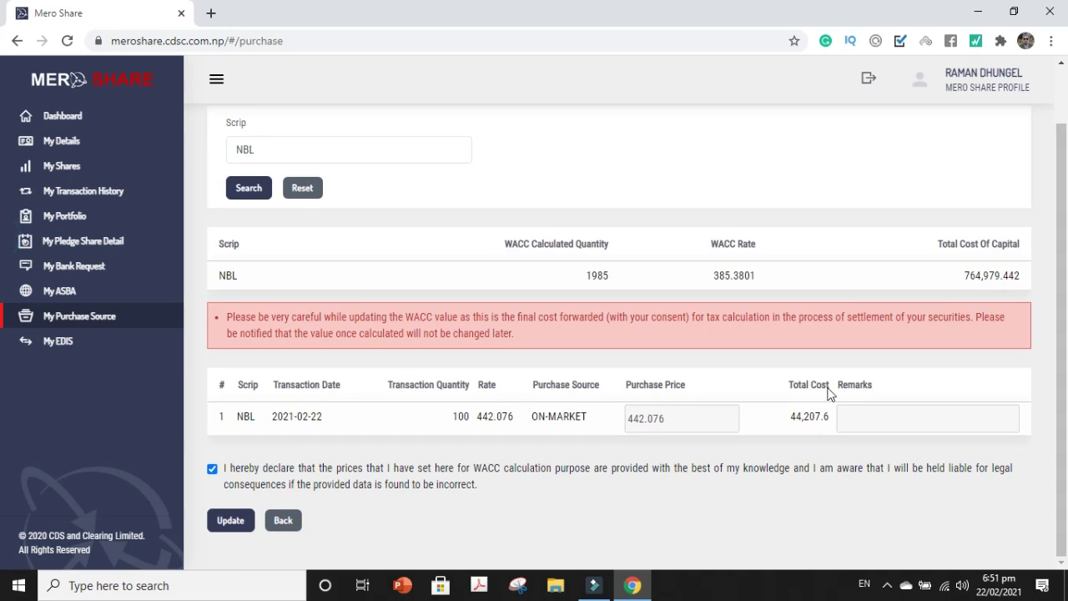
click(223, 520)
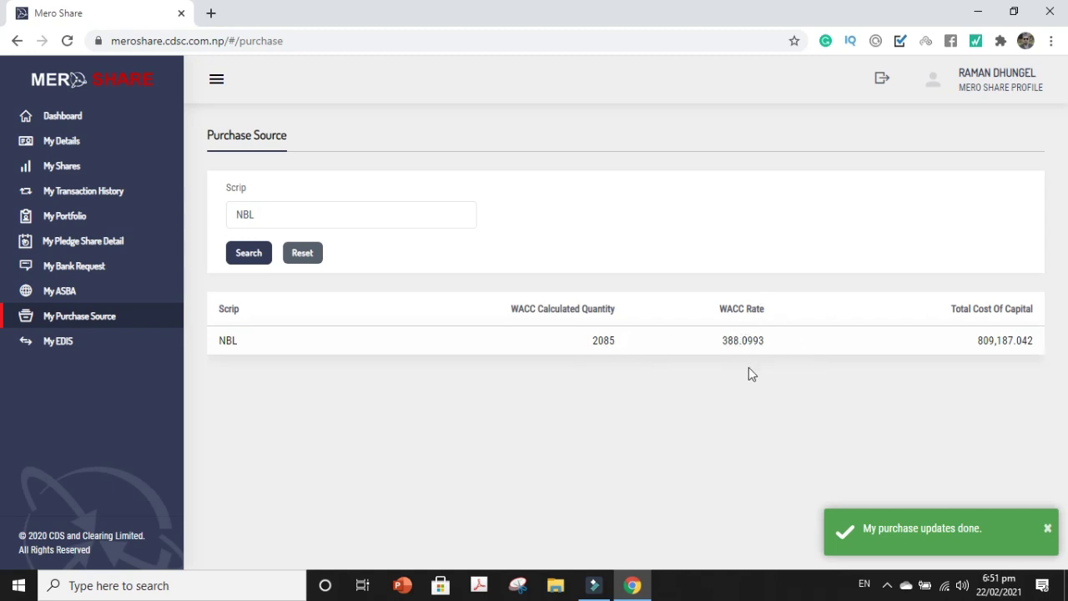
click(1047, 527)
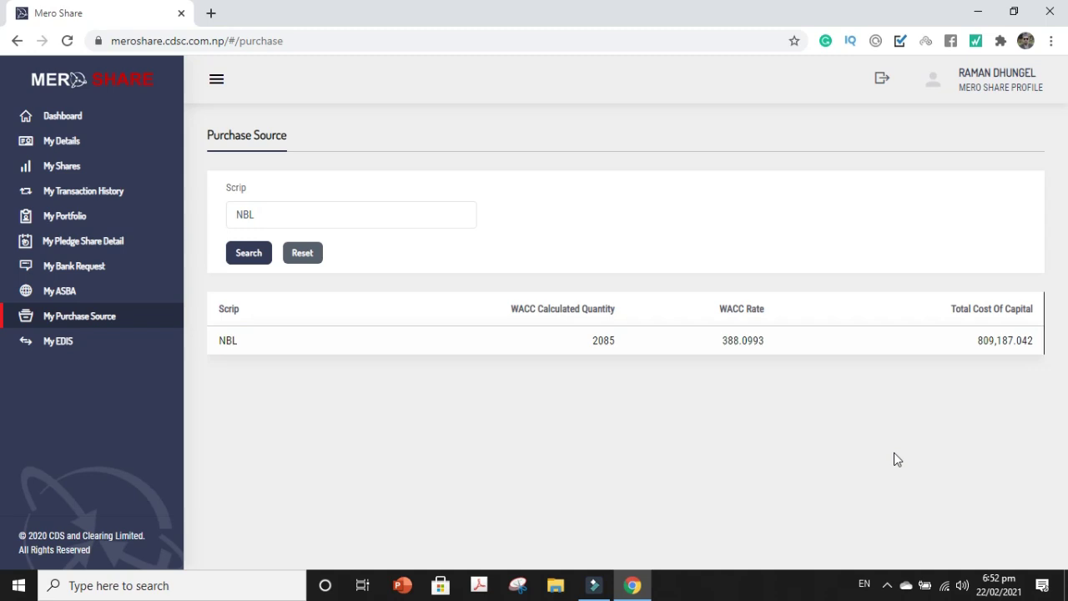
- Open the Transfer Shares view in My EDIS
click(78, 342)
click(383, 140)
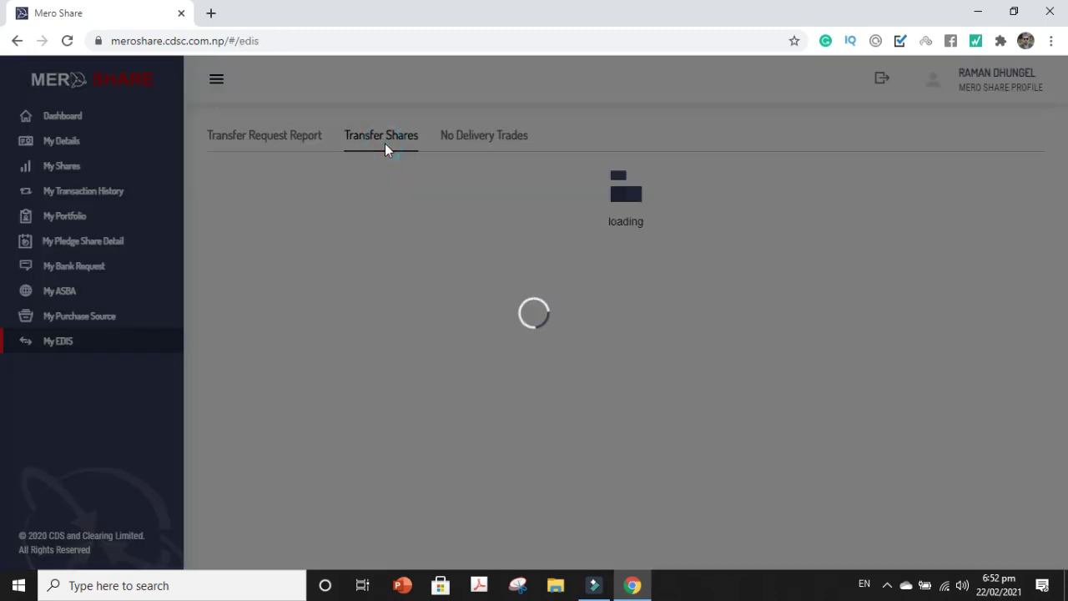